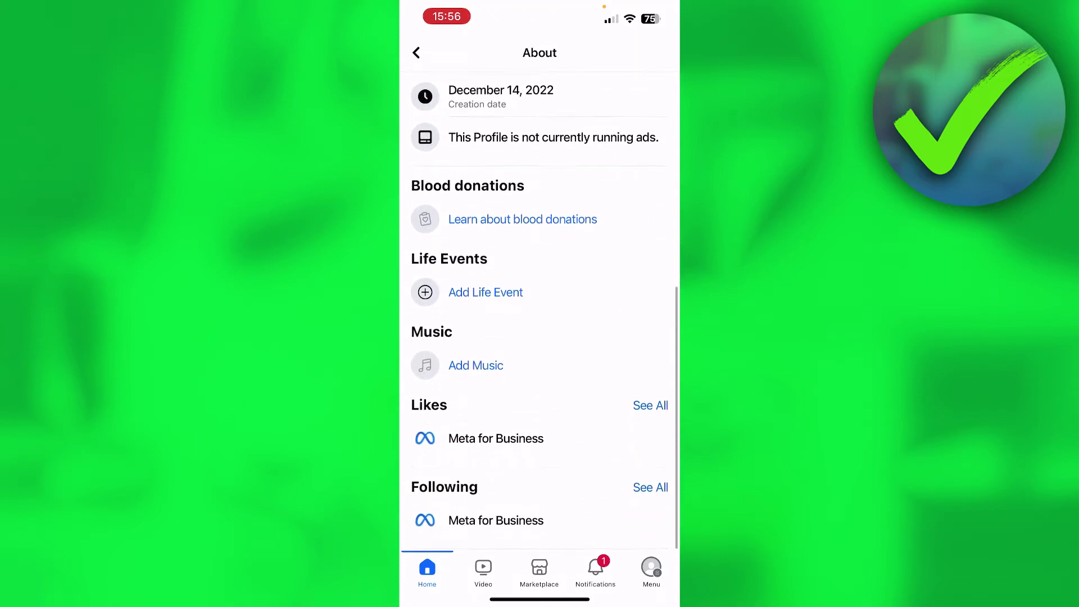
scroll(544, 321, up, 10)
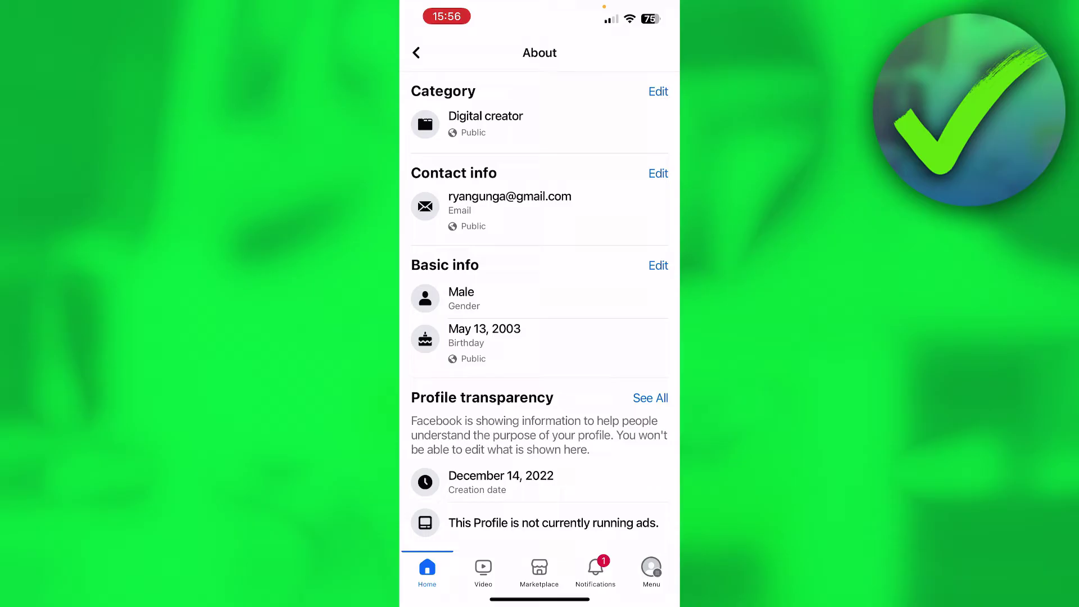
Open Facebook's main Menu from the bottom bar.
click(651, 572)
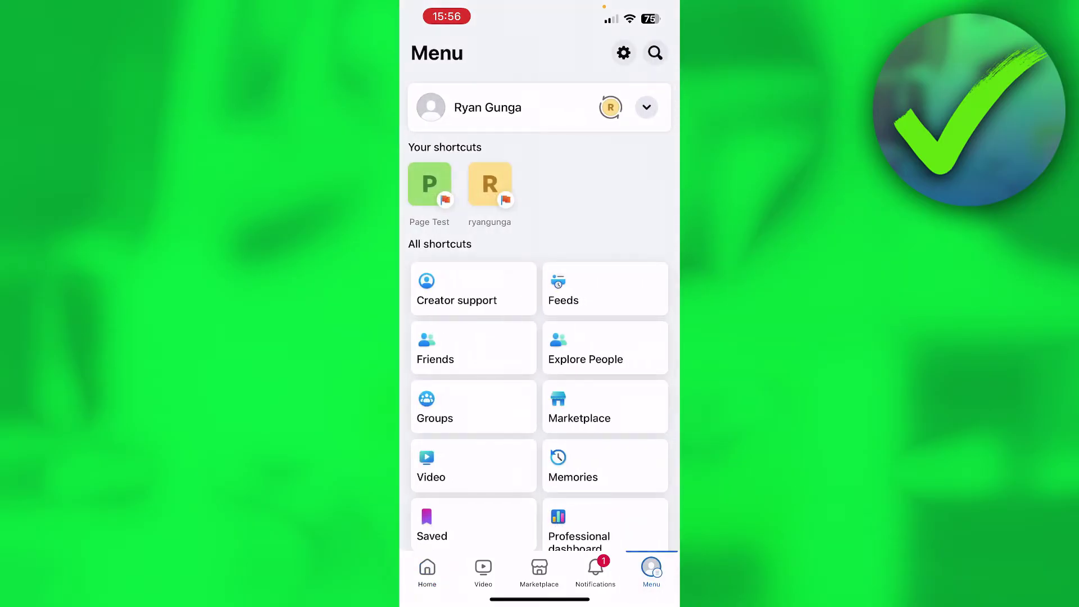
scroll(539, 338, down, 5)
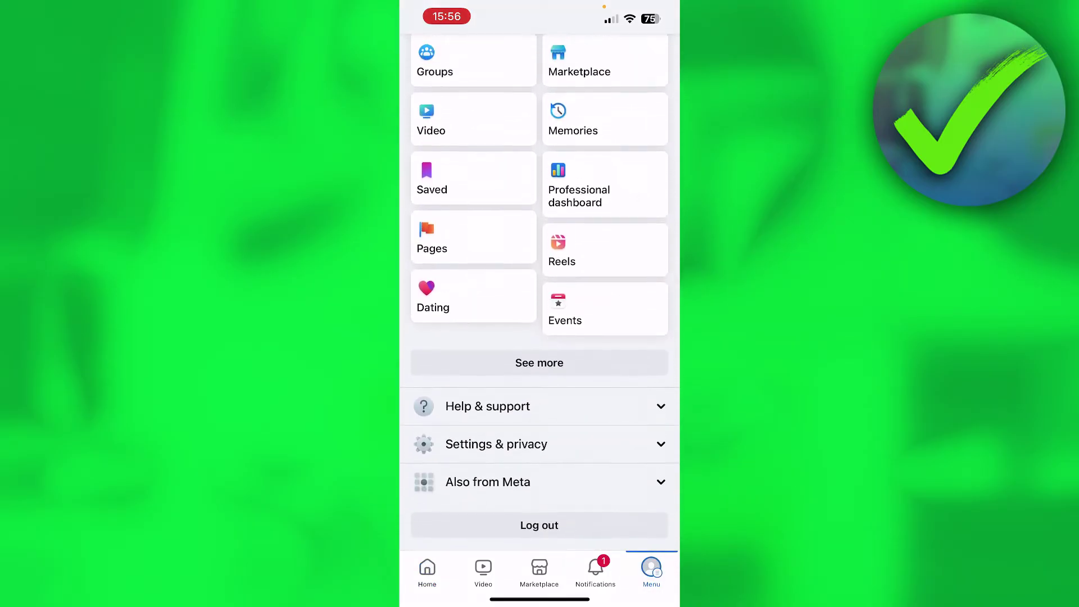
From Settings & privacy, launch Privacy Checkup on 'Who can see what you share'.
click(497, 443)
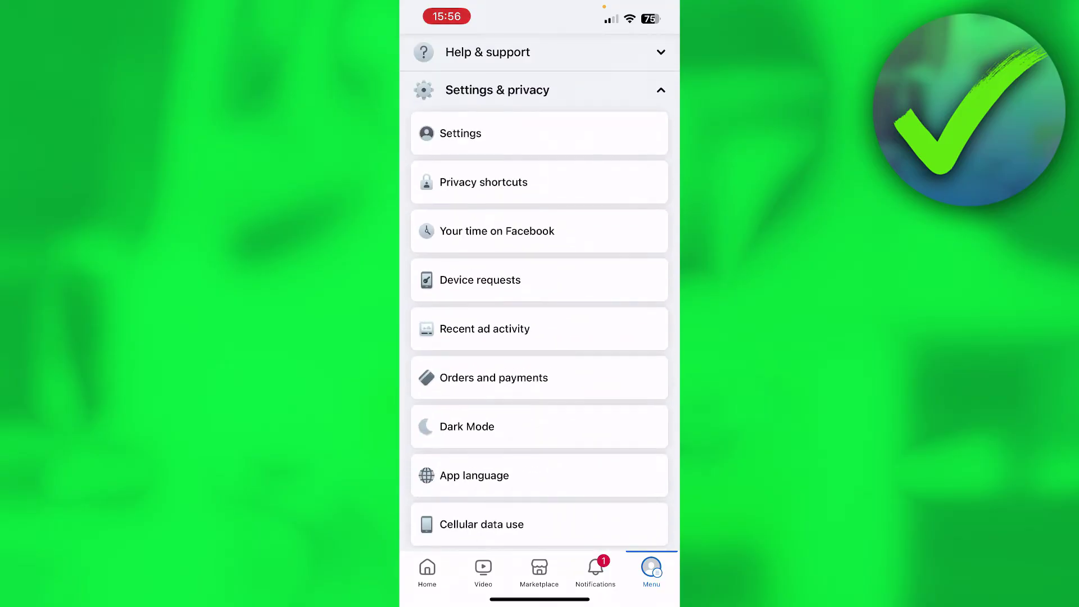
click(484, 182)
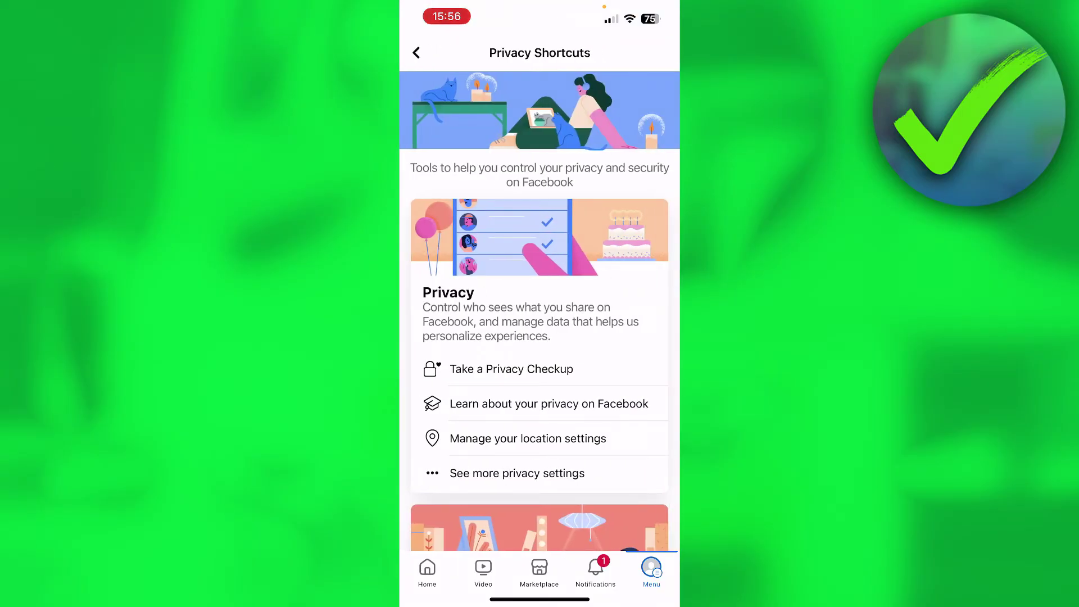
click(511, 369)
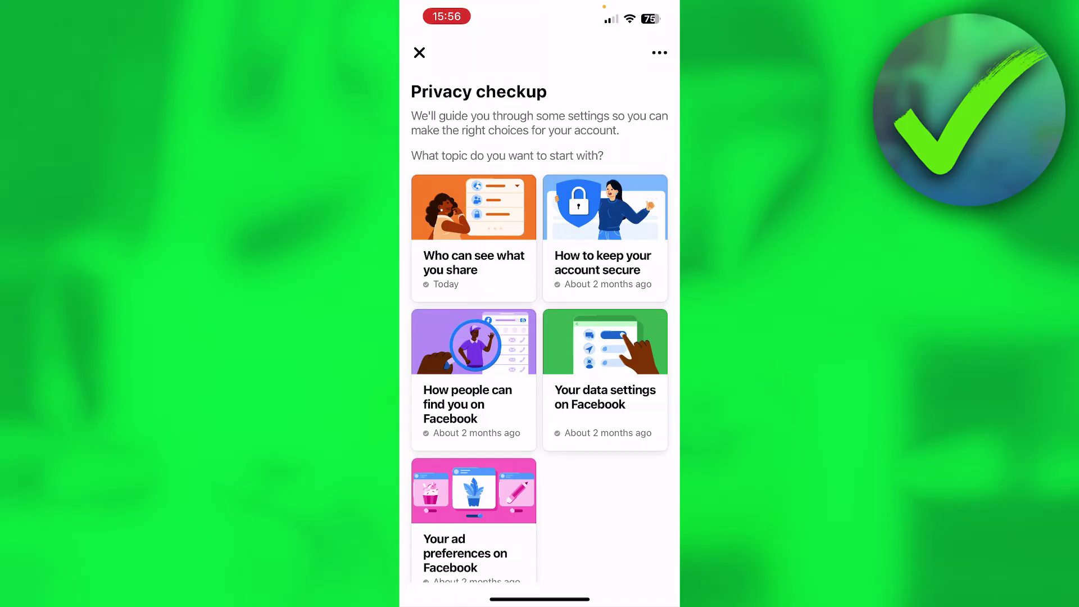
click(473, 236)
click(539, 524)
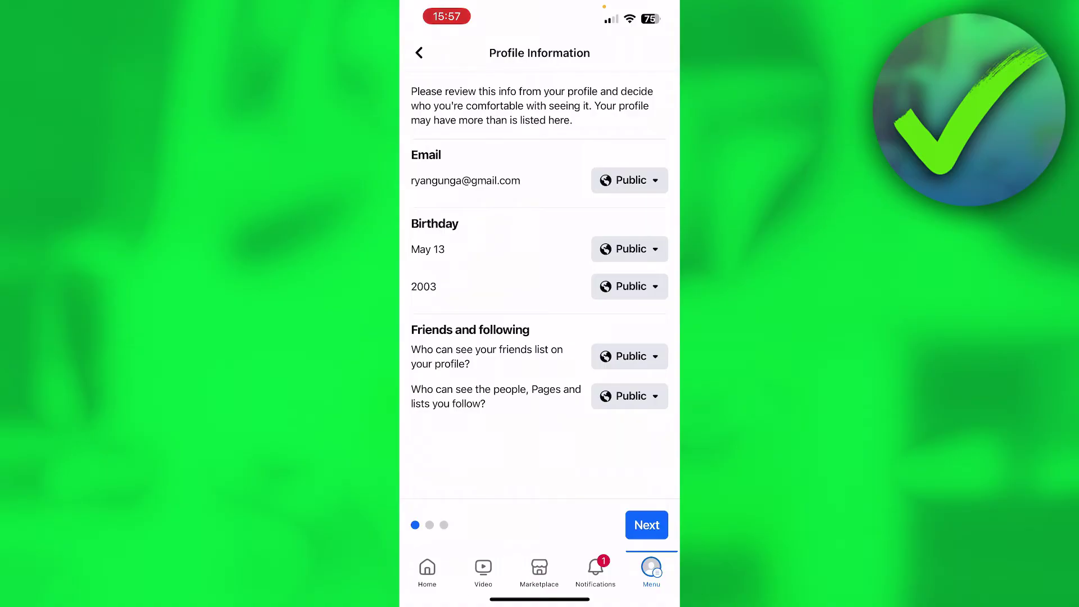
click(630, 180)
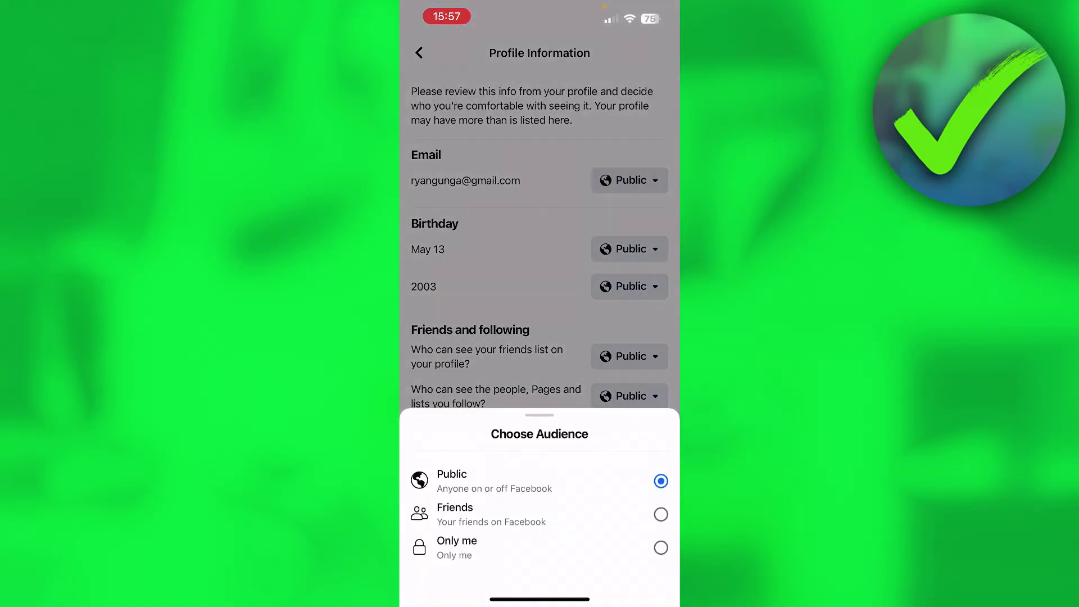
click(539, 547)
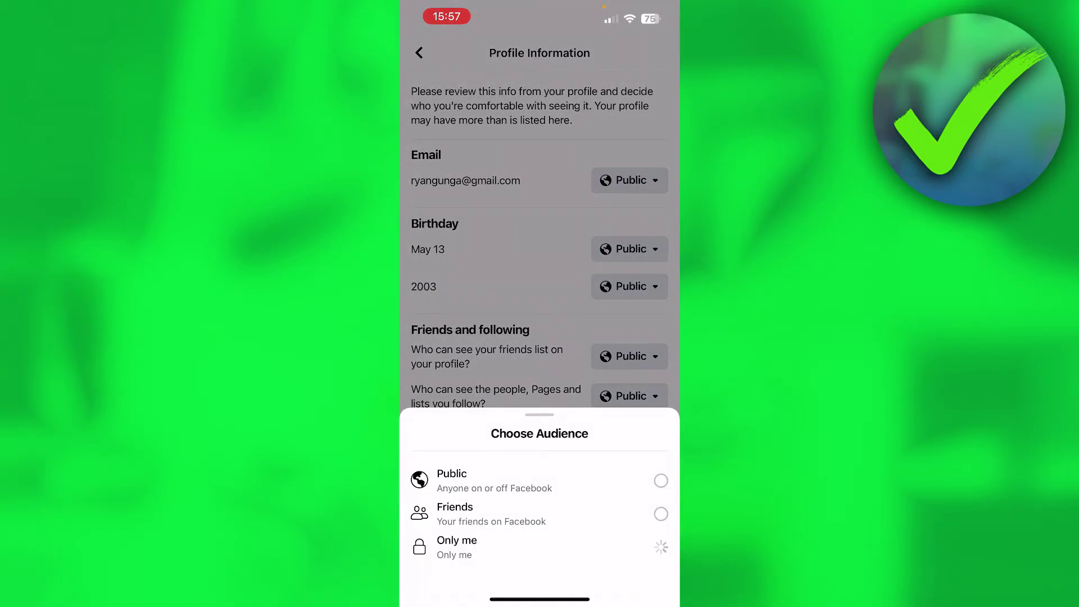
click(630, 249)
click(541, 547)
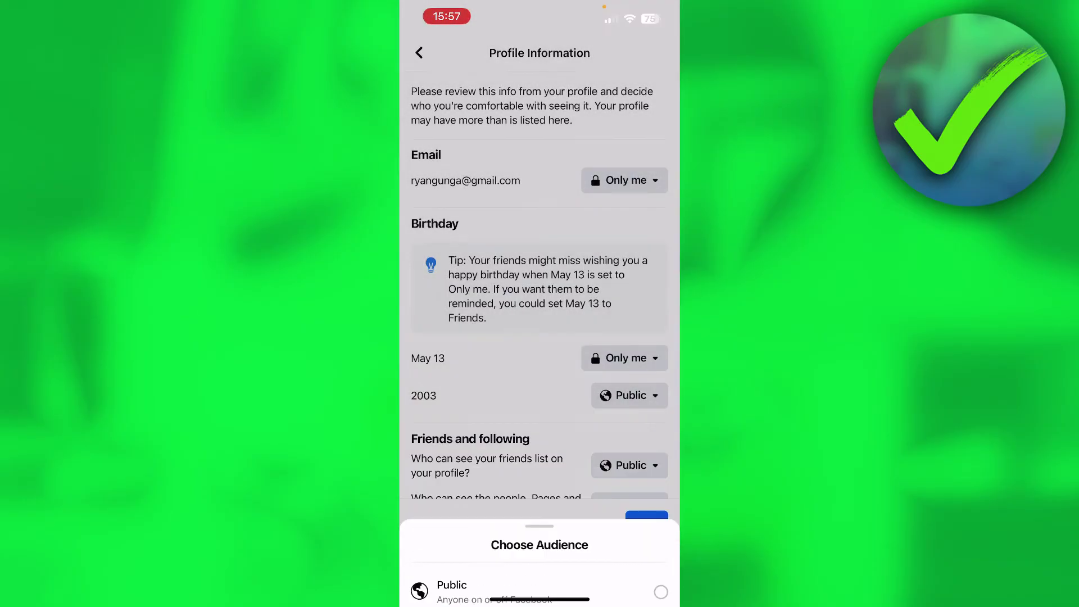
click(630, 394)
click(539, 547)
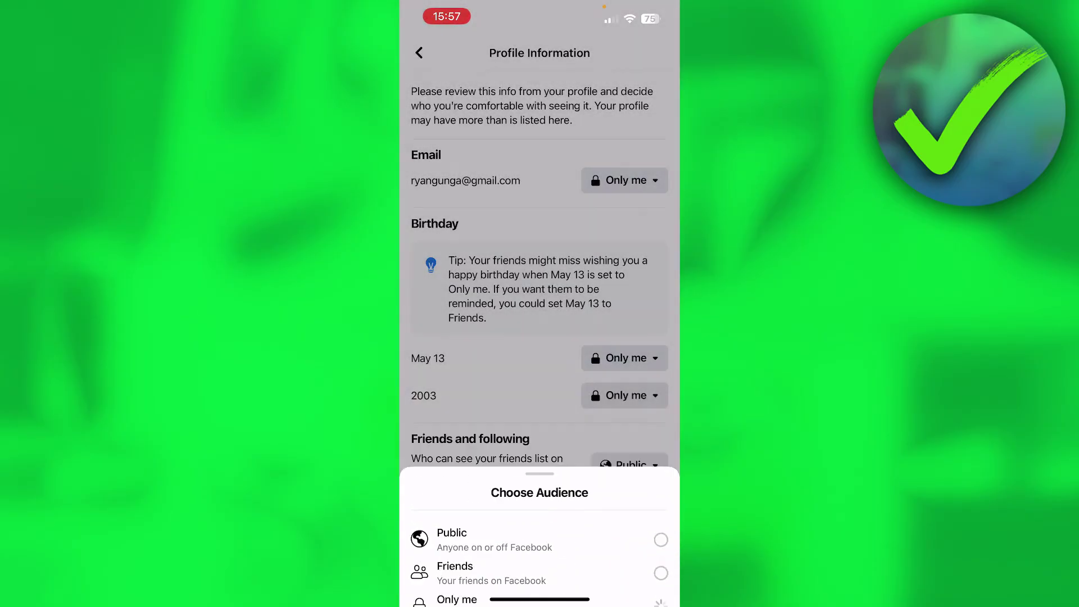
scroll(540, 296, down, 1)
Set the friends list and followed people and Pages to Only me.
click(630, 439)
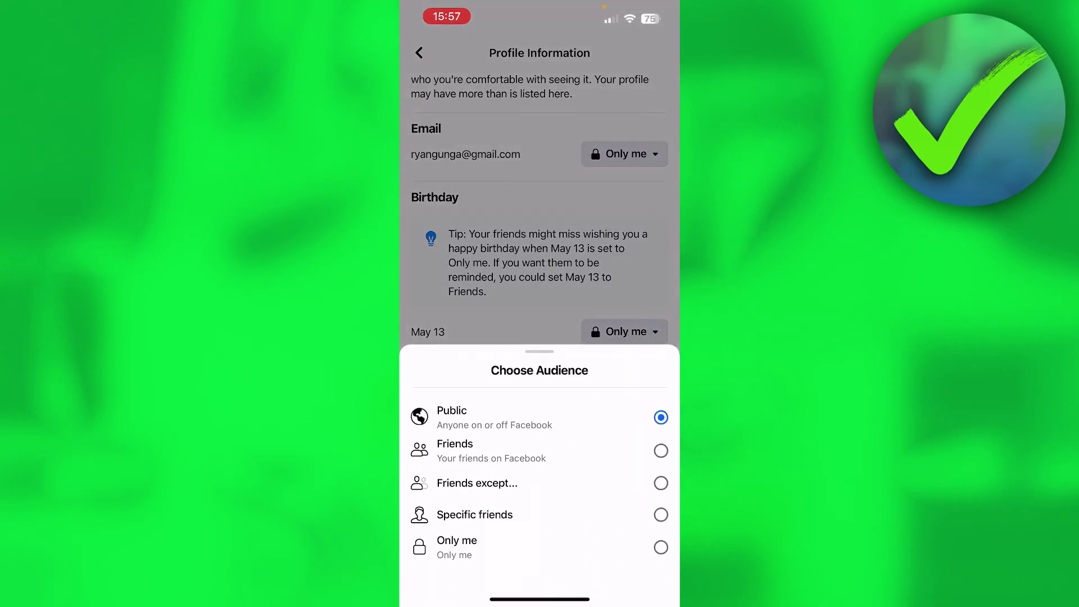
click(540, 546)
click(630, 479)
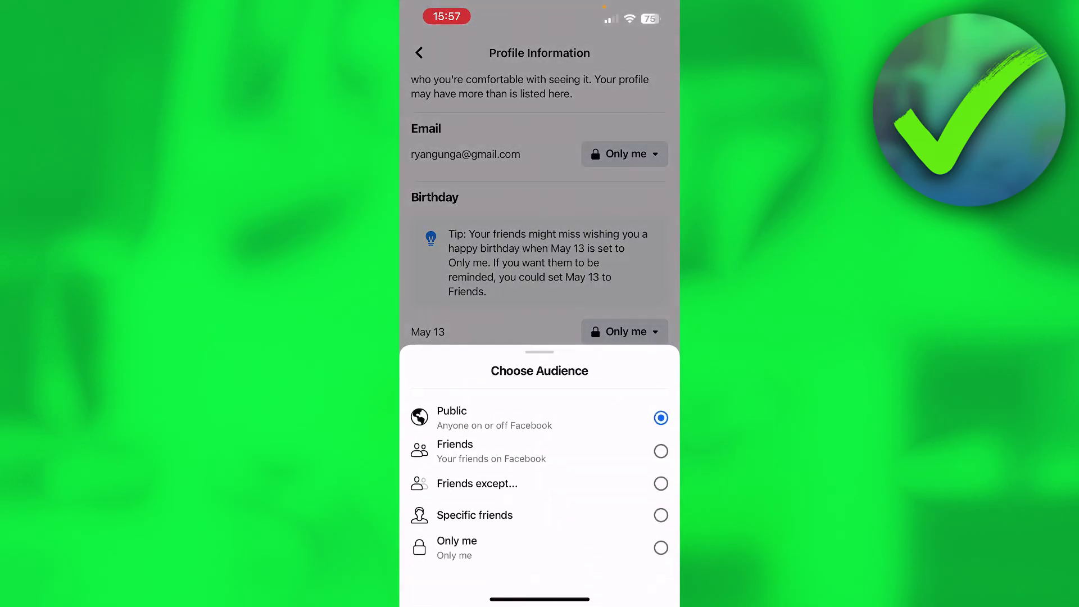
click(540, 544)
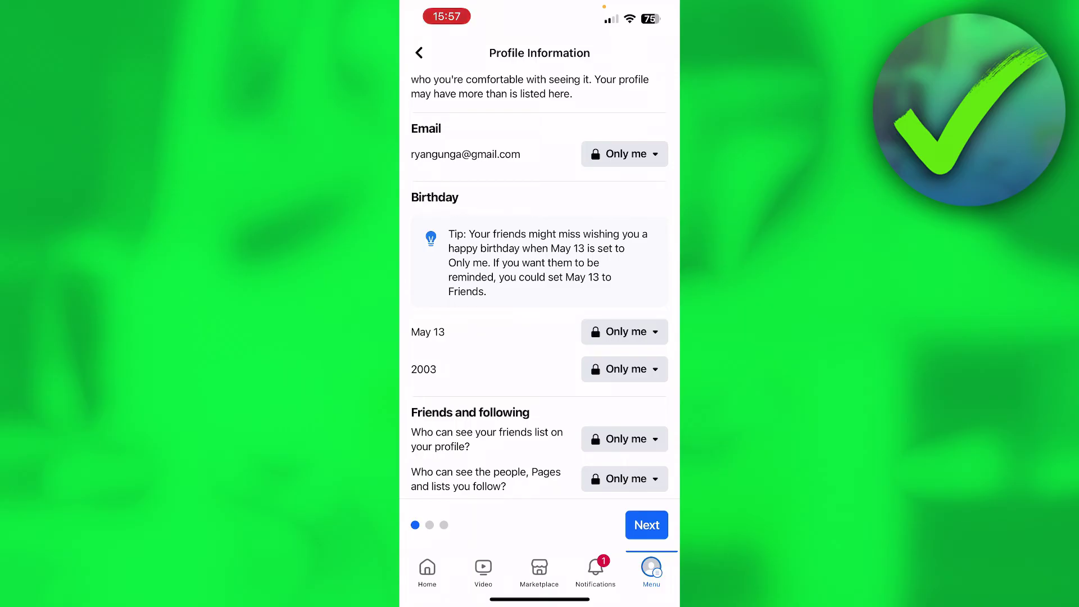
Pass the Posts and Stories and blocking steps unchanged, then close the finished Checkup.
click(647, 525)
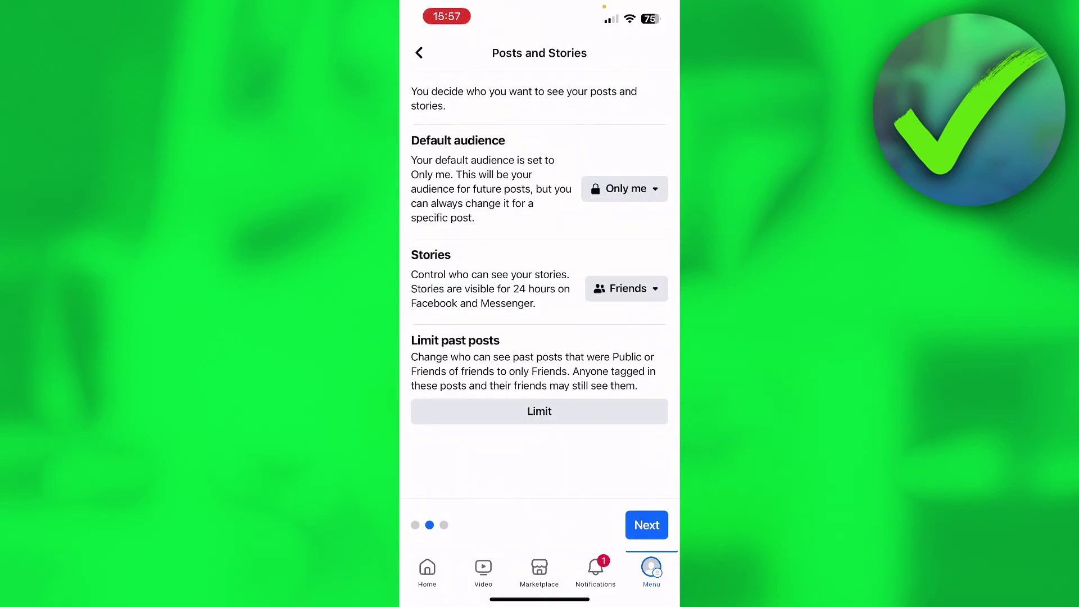
click(627, 289)
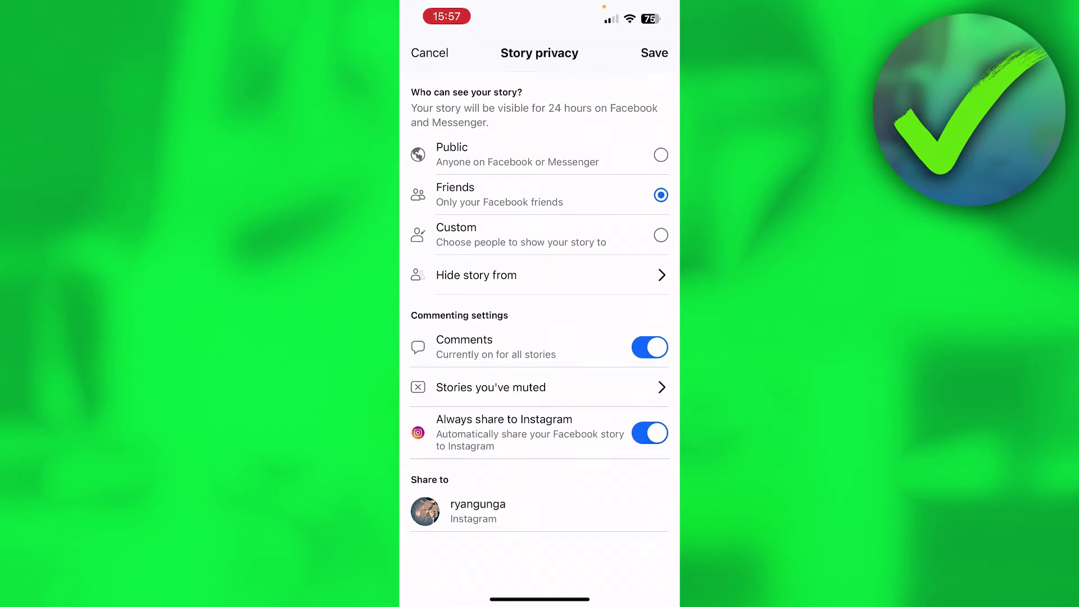
click(652, 56)
click(647, 525)
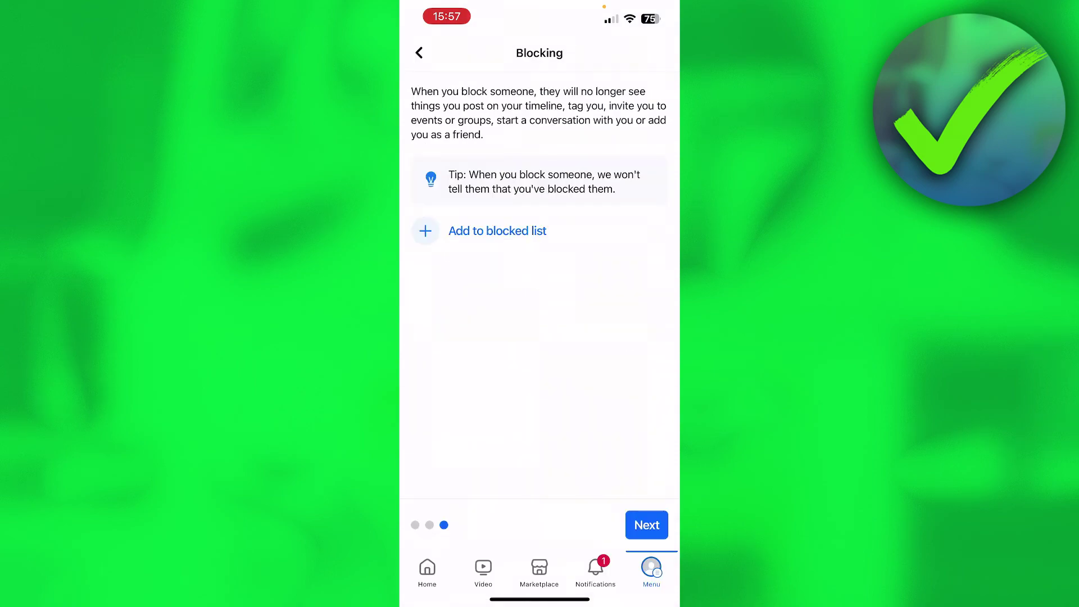
click(647, 525)
click(539, 525)
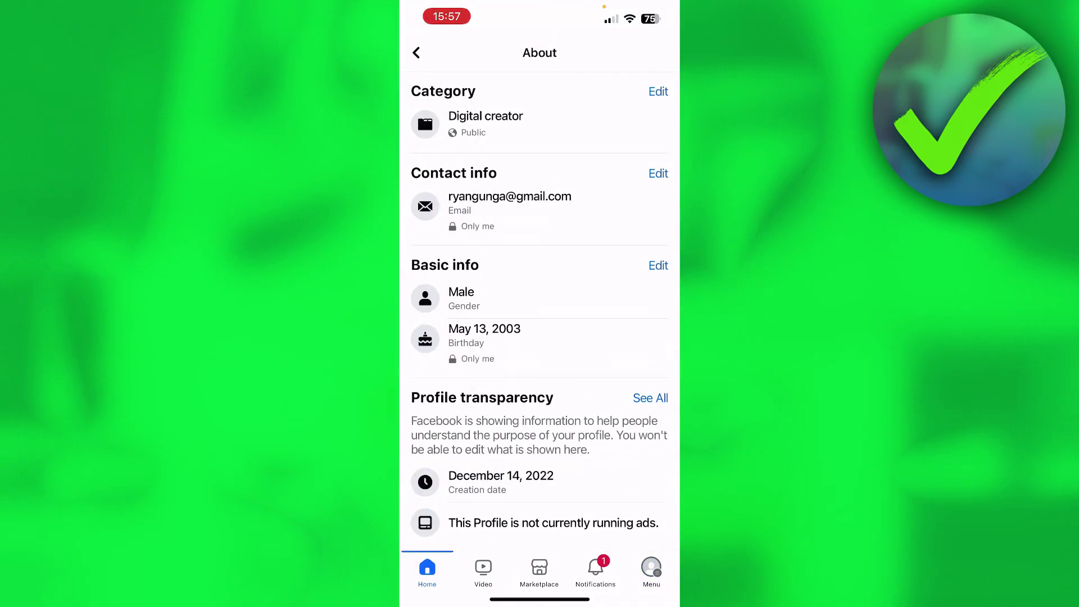
scroll(543, 312, up, 3)
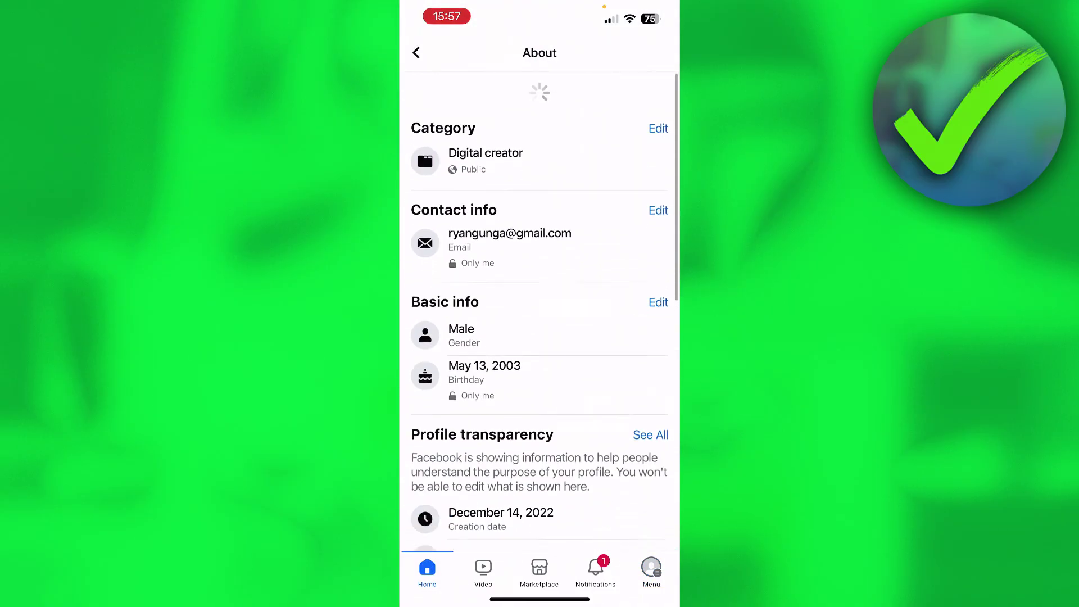